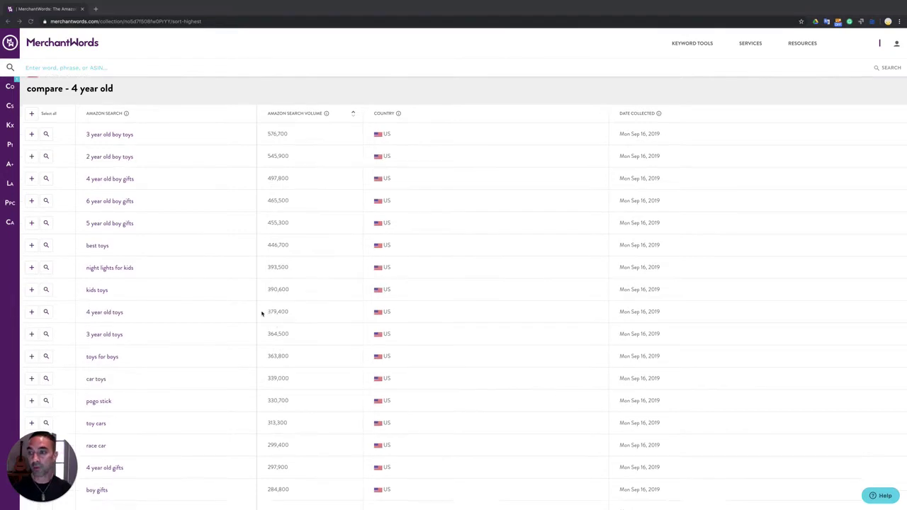
- Run a MerchantWords search on the keyword "4 year old toys" from the "compare - 4 year old" collection
scroll(261, 312, down, 15)
scroll(261, 313, up, 10)
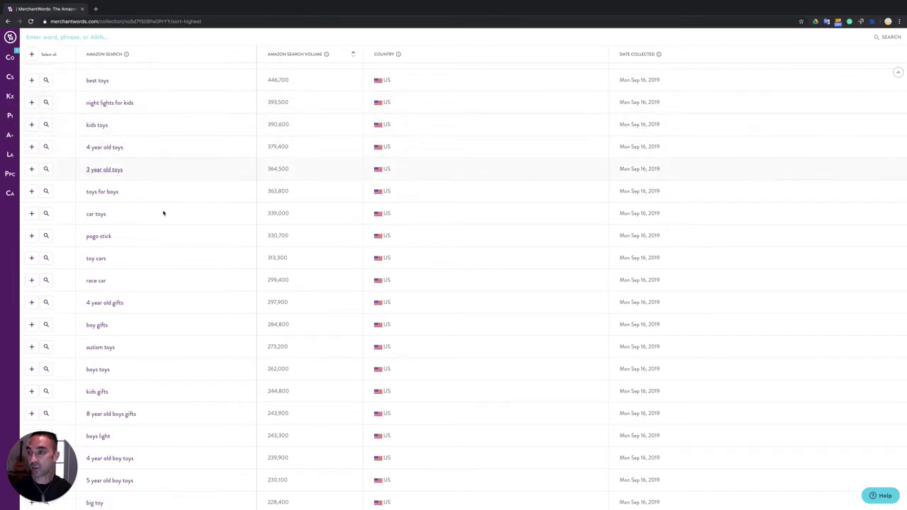
scroll(162, 212, down, 1)
mouse_move(42, 138)
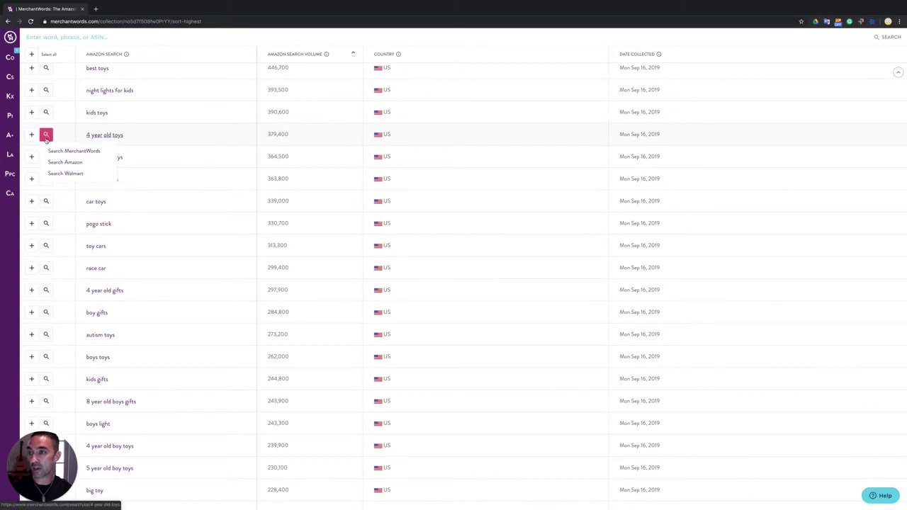
click(54, 152)
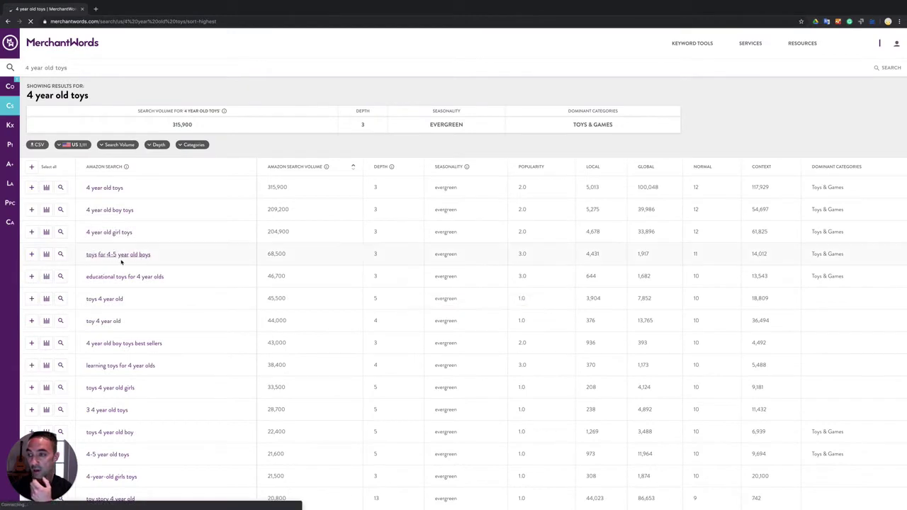
- Add the keywords "toys for 4-5 year old boys" and "dinasaurs toys for 4-5 year old boys" to the "compare - 4 year old" collection
click(31, 254)
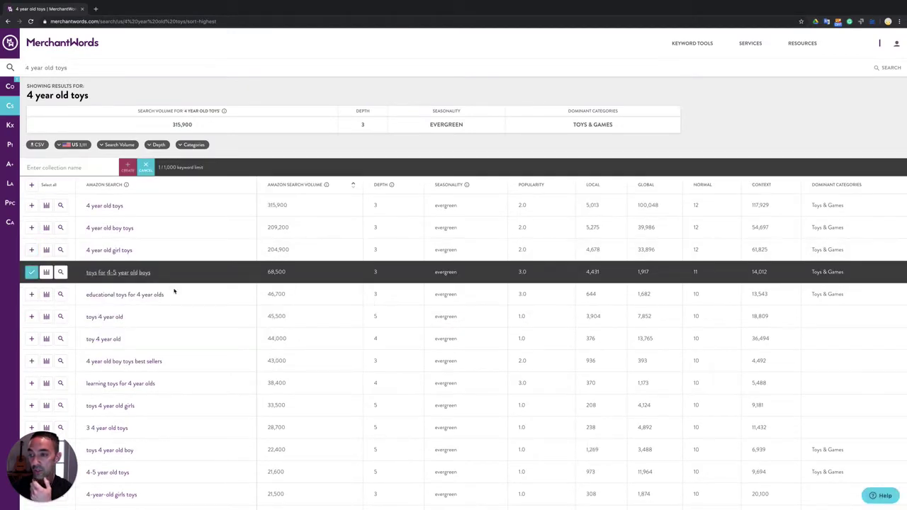
scroll(187, 299, down, 5)
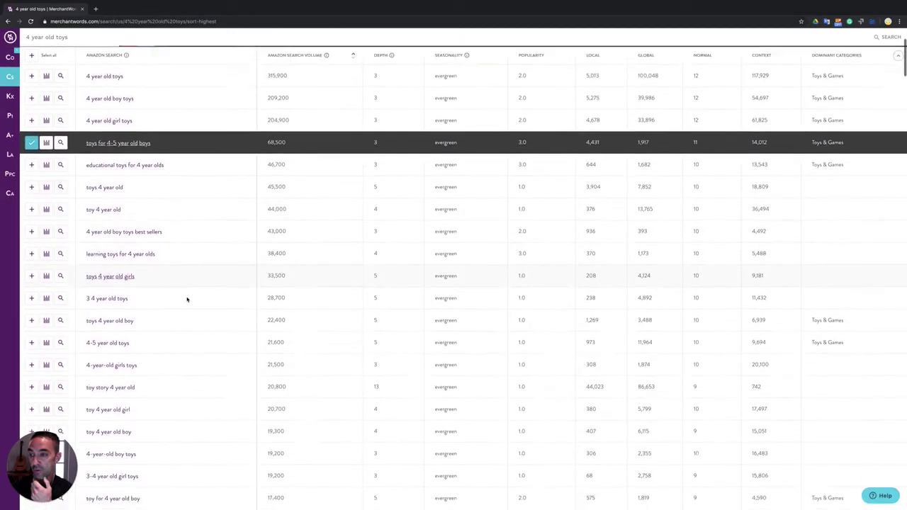
scroll(188, 299, down, 1)
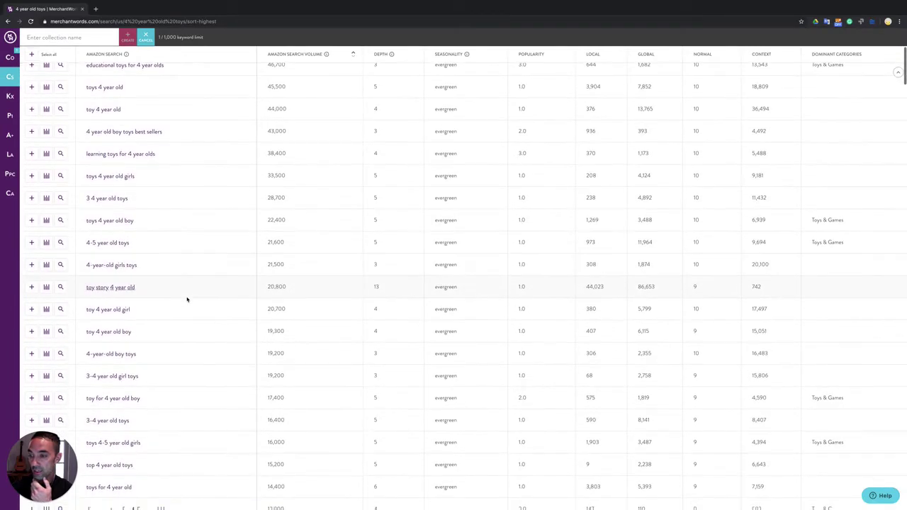
scroll(187, 300, down, 3)
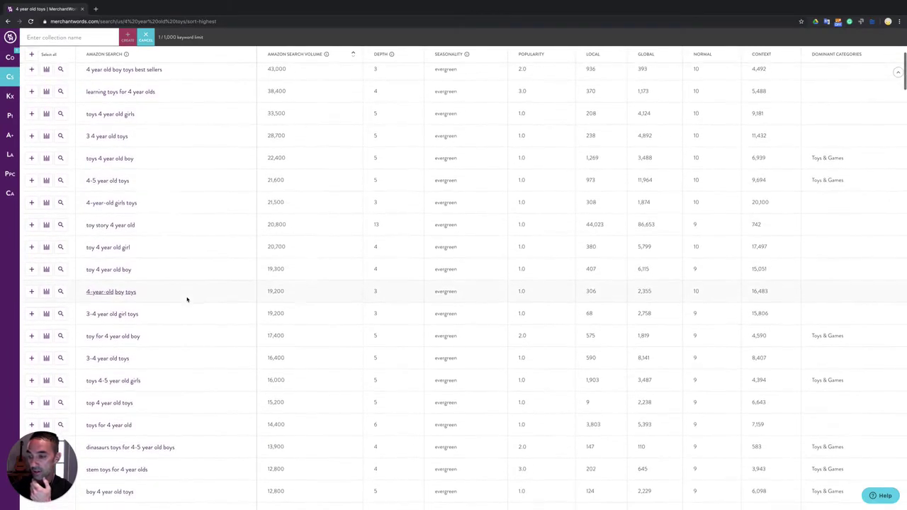
scroll(187, 299, down, 3)
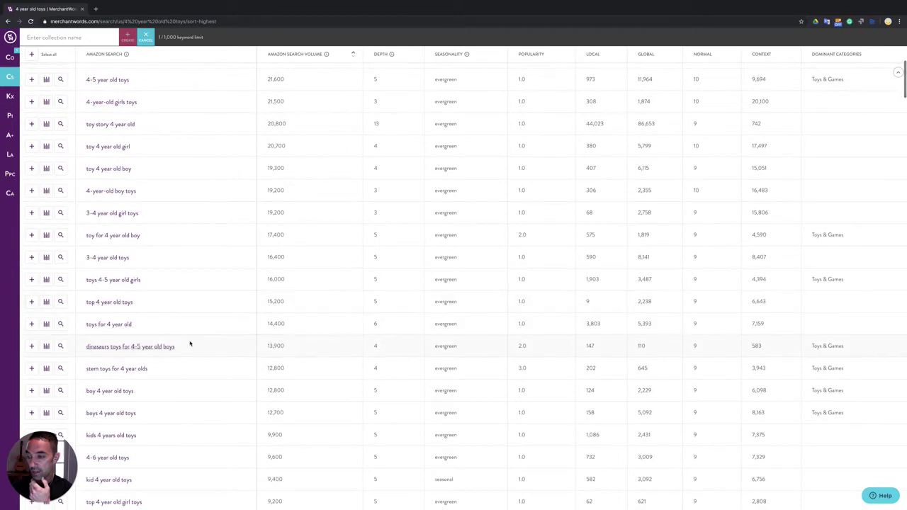
click(31, 346)
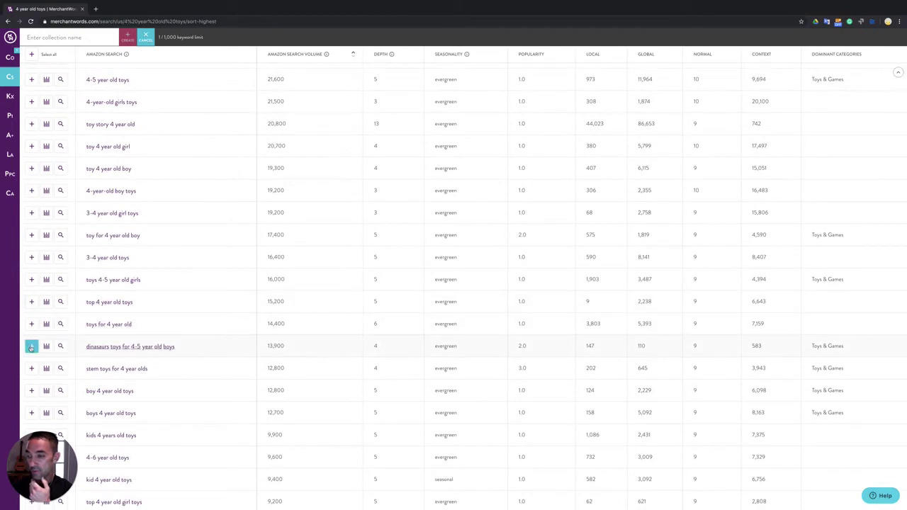
click(92, 37)
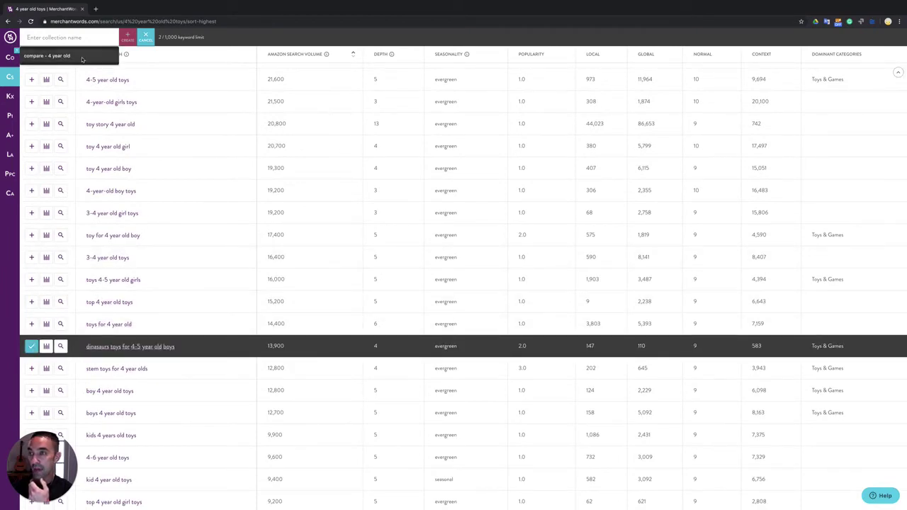
click(72, 57)
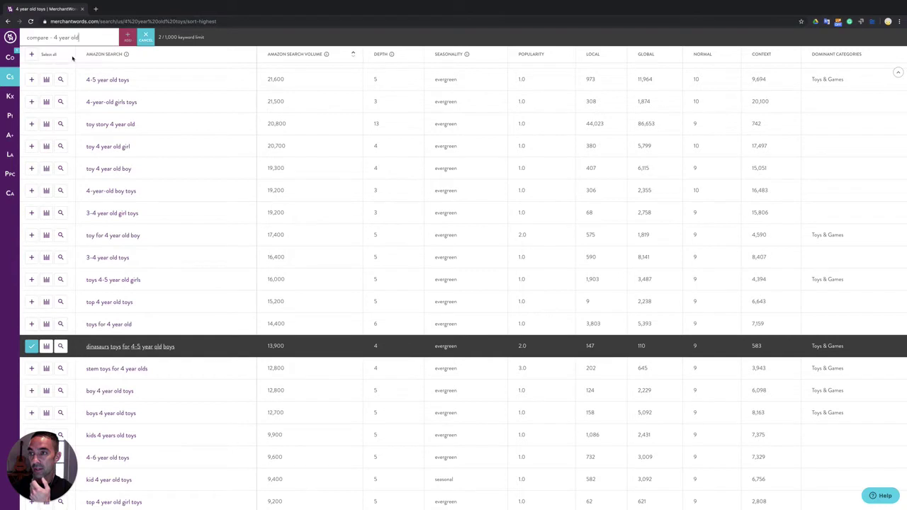
click(127, 37)
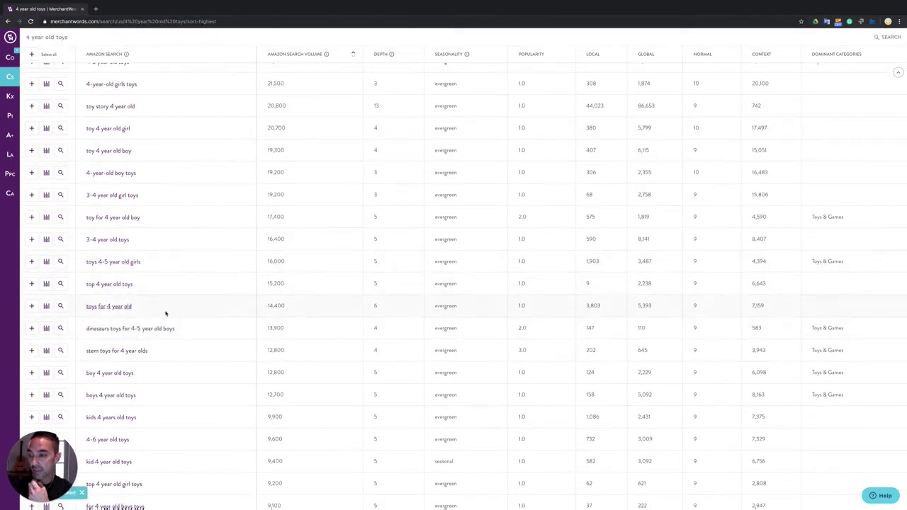
- Look up the Page 1 search results for the keyword "dinasaurs toys for 4-5 year old boys"
mouse_move(61, 330)
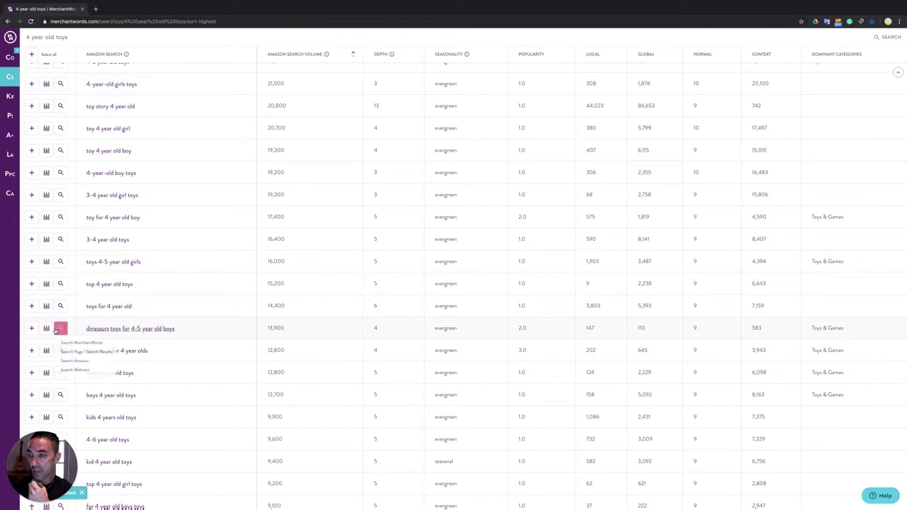
click(86, 357)
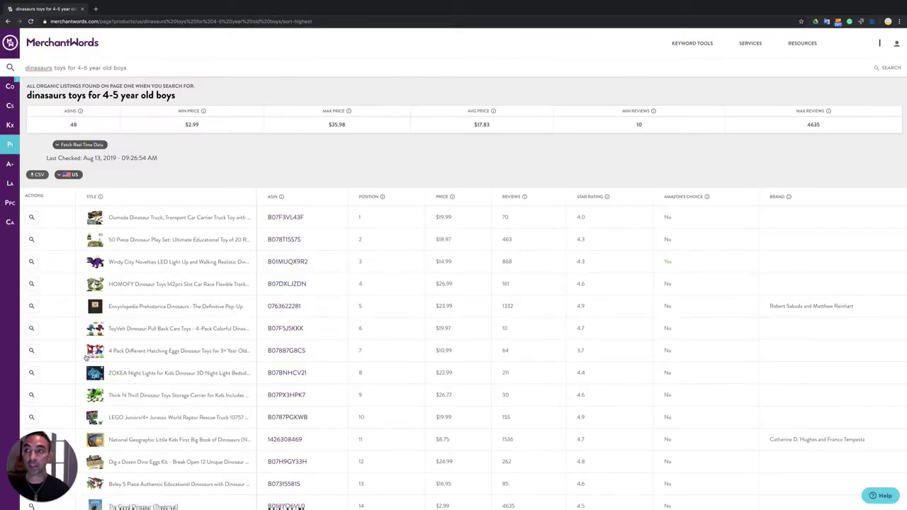
drag(88, 95, 211, 101)
click(253, 166)
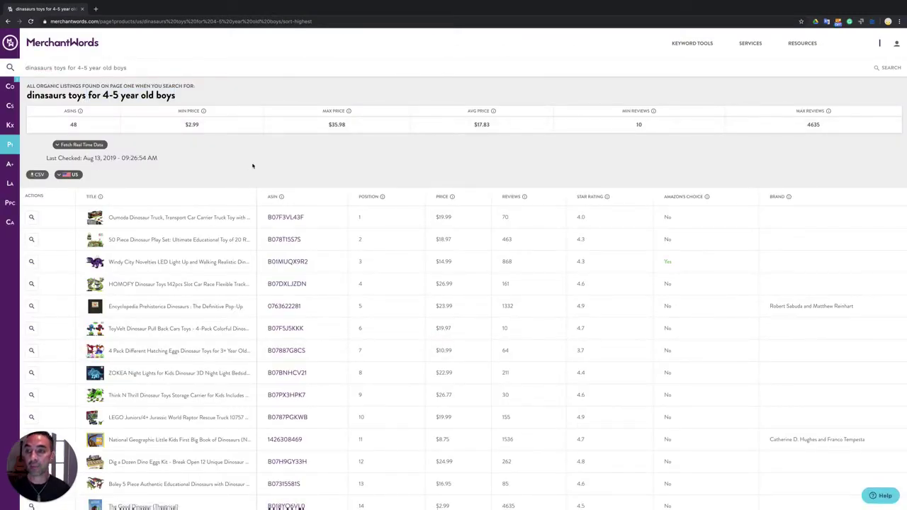
- Open the keyword data for the National Geographic Little Kids First Big Book of Dinosaurs and check its number of search terms found
scroll(182, 287, down, 3)
scroll(183, 288, down, 1)
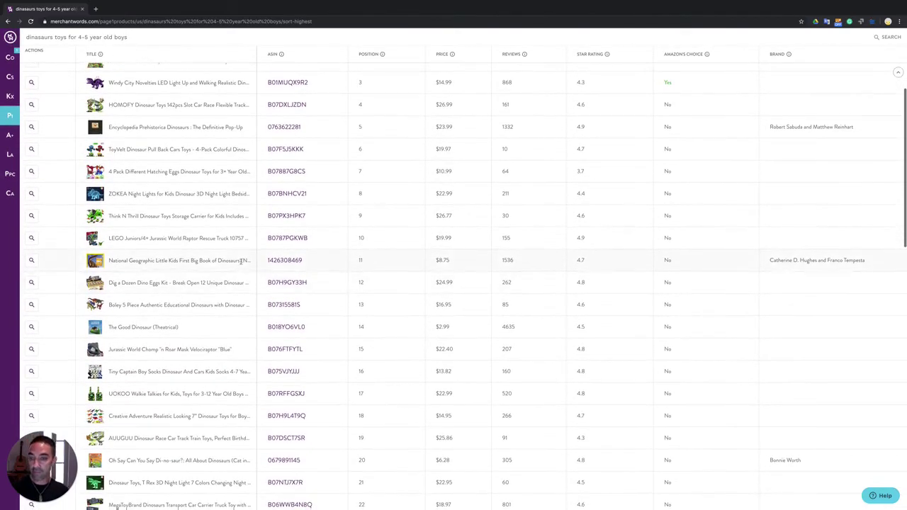
click(277, 262)
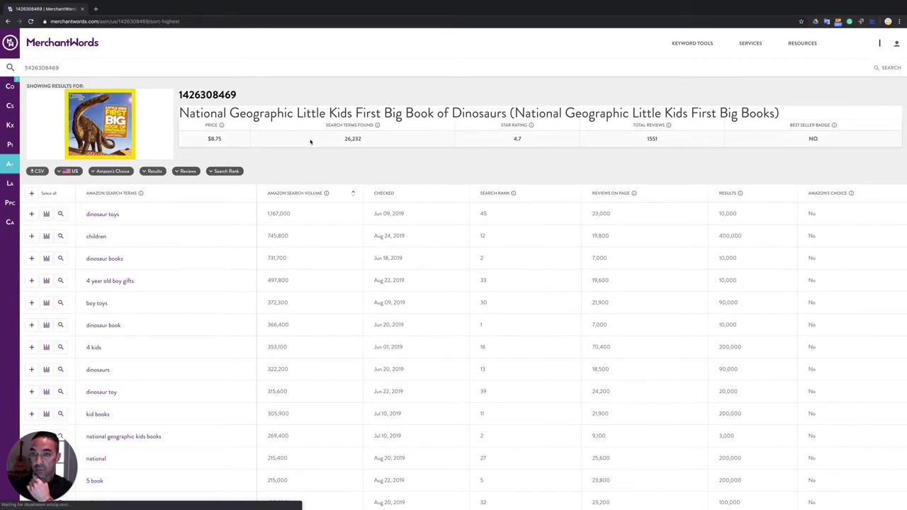
drag(331, 139, 363, 139)
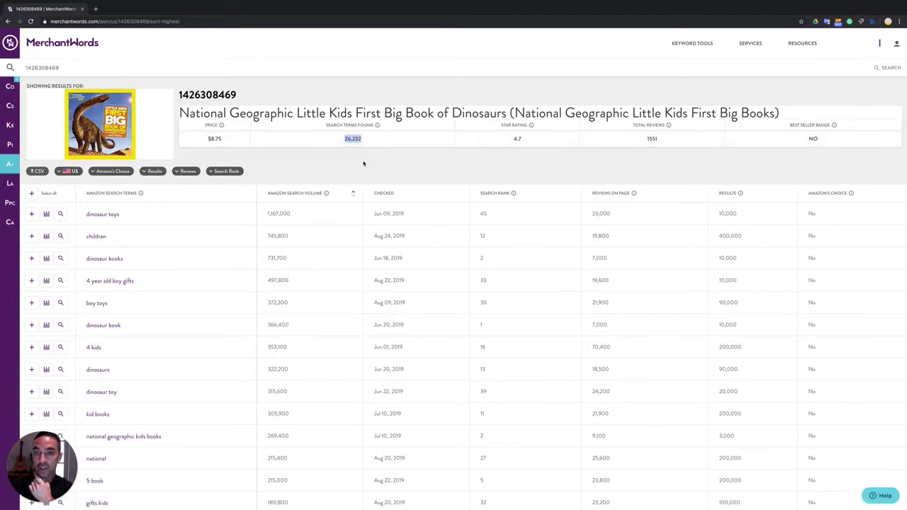
click(364, 164)
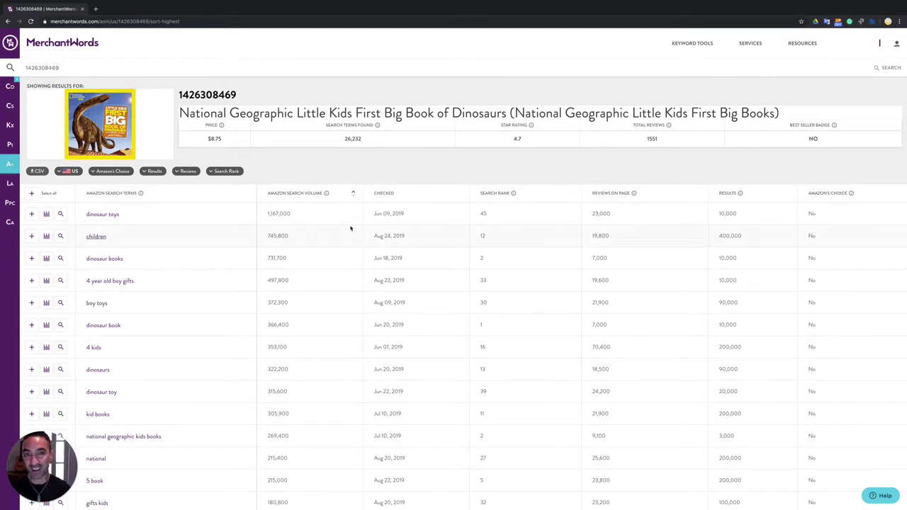
- Add the book's search terms "dinosaur toy", "4 kids" and "dinasors toys" to the "compare - 4 year old" collection
scroll(350, 228, down, 3)
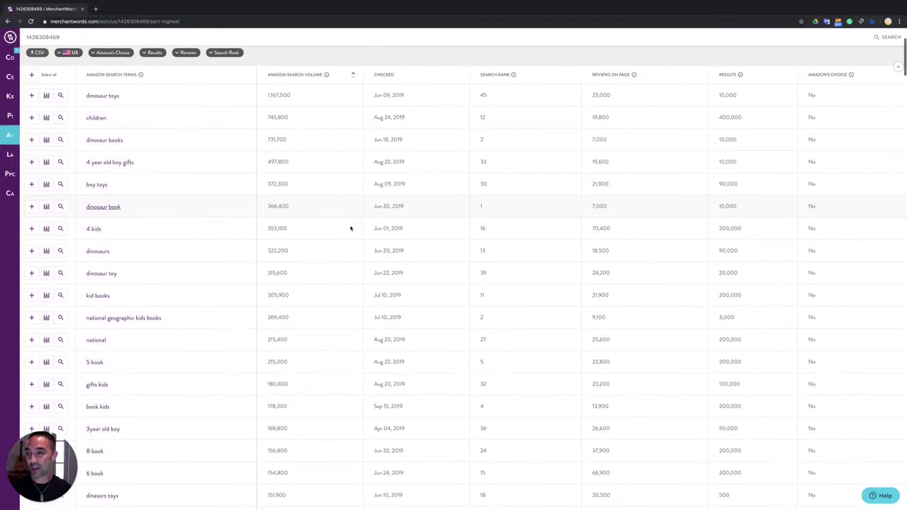
scroll(351, 228, down, 2)
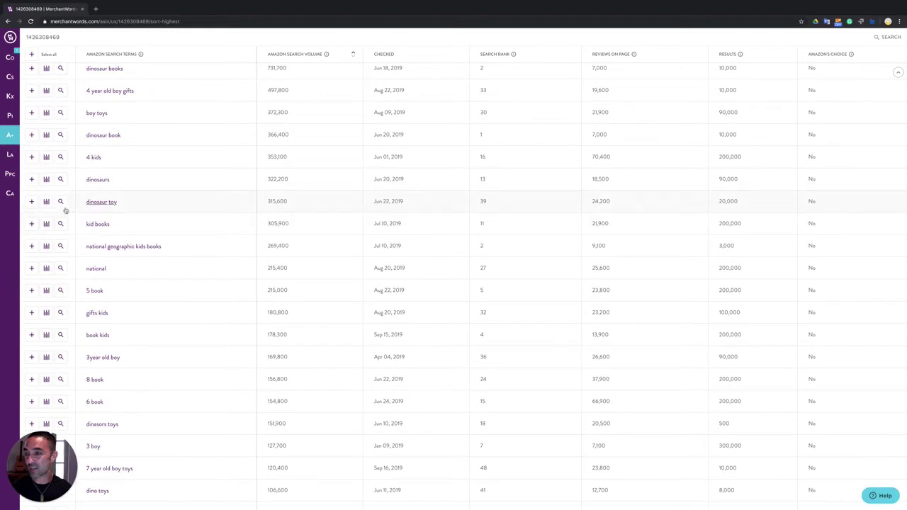
click(31, 202)
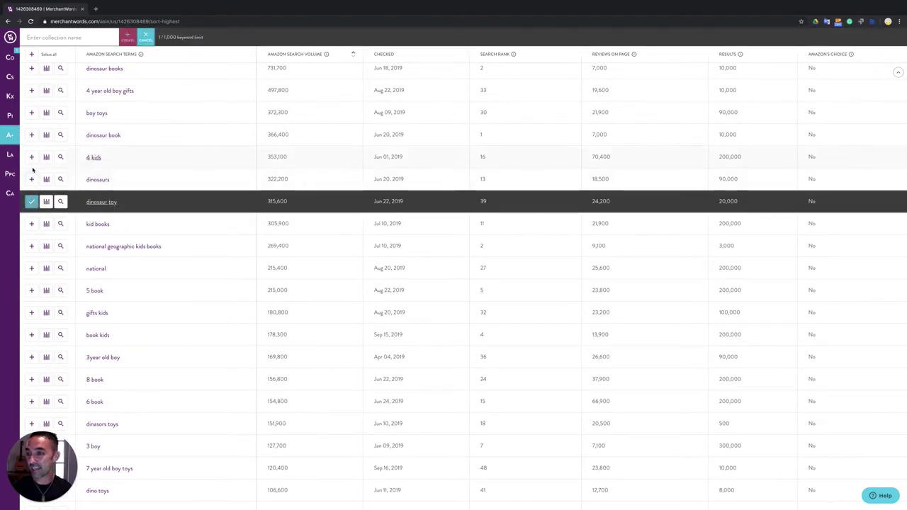
click(31, 157)
scroll(179, 298, down, 1)
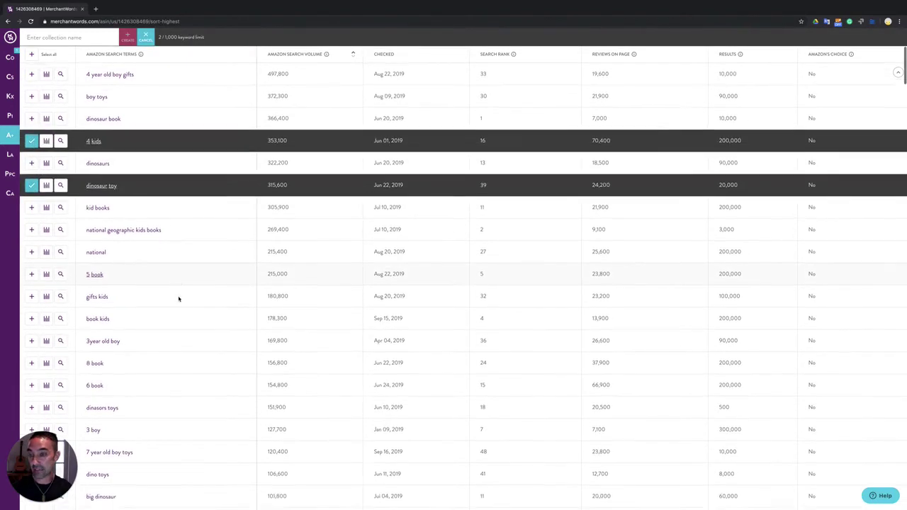
scroll(178, 299, down, 5)
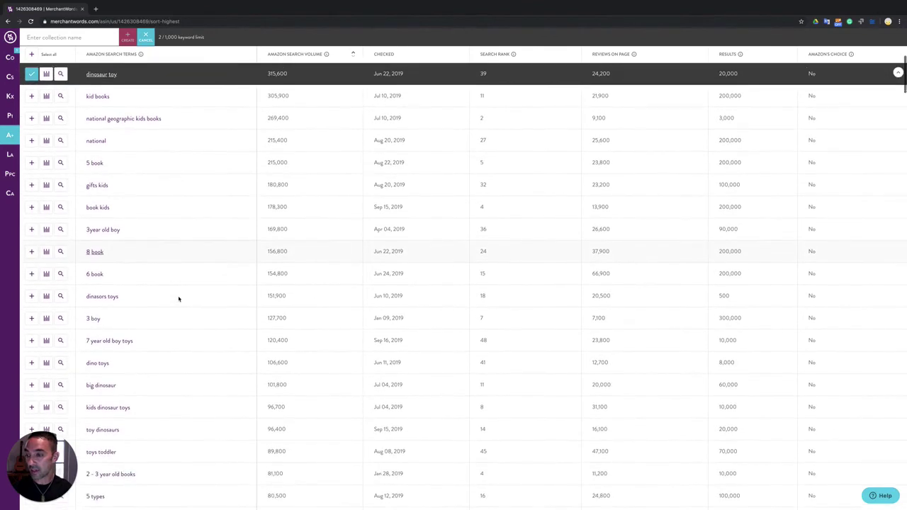
scroll(178, 298, down, 1)
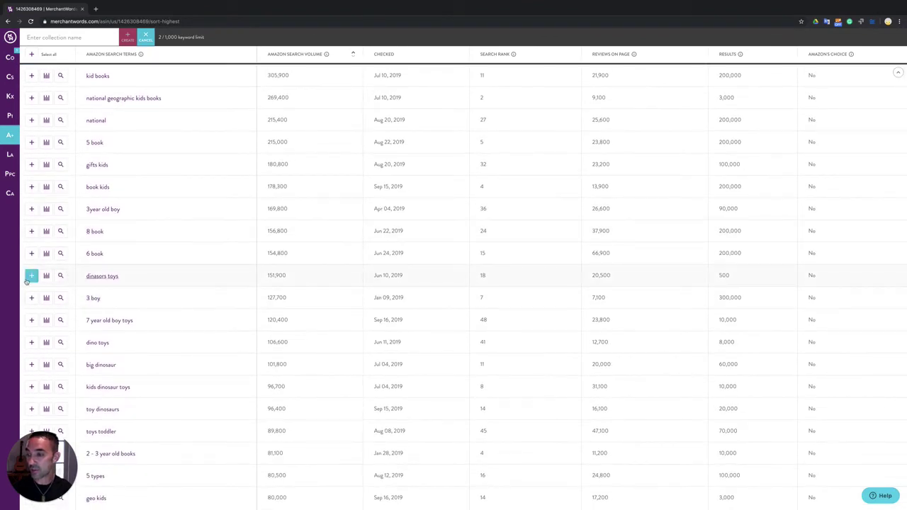
click(32, 276)
click(81, 37)
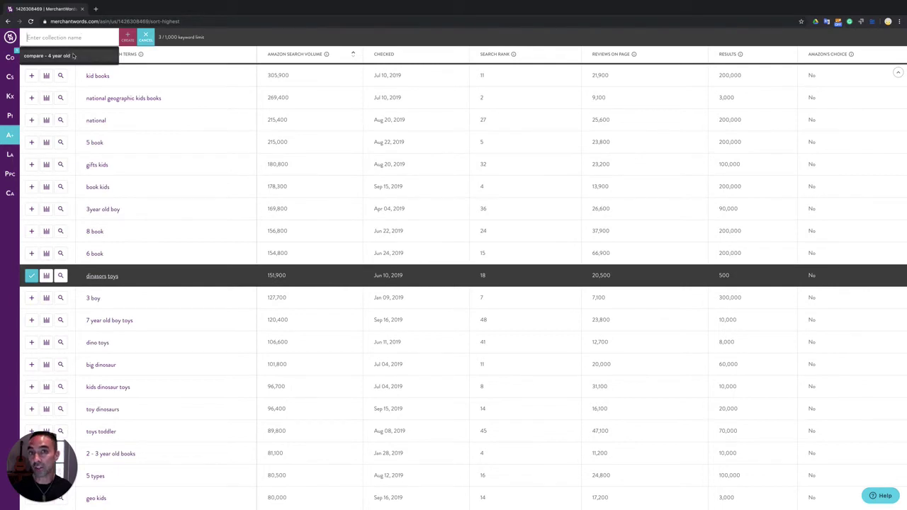
click(73, 56)
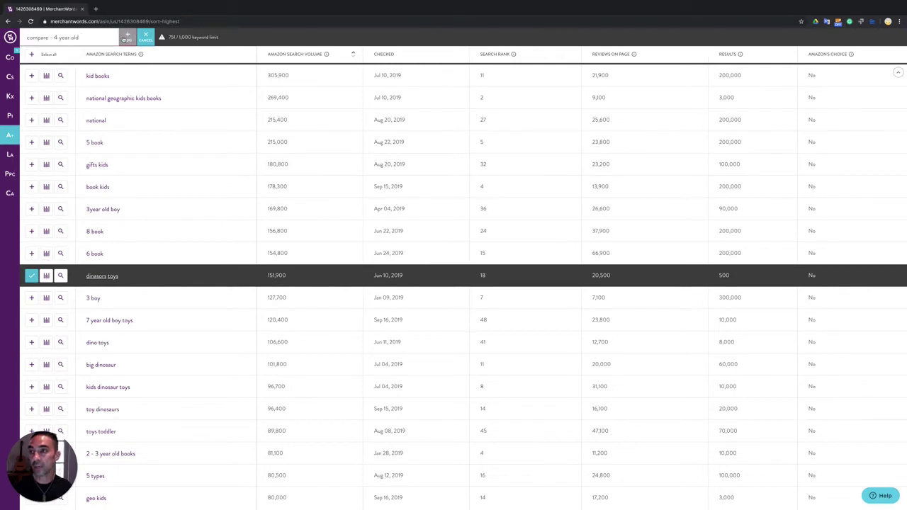
click(126, 37)
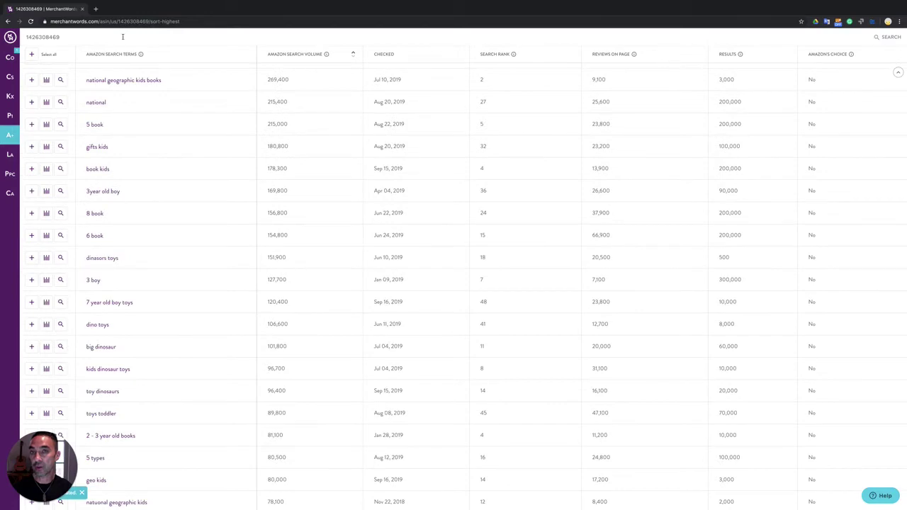
- Open the "compare - 4 year old" collection and check the added keywords among its highest-volume entries
click(10, 58)
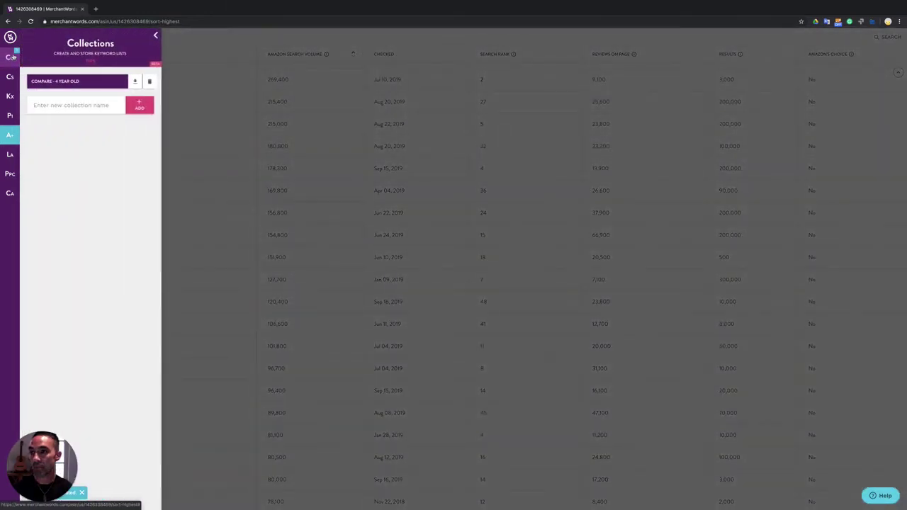
click(81, 82)
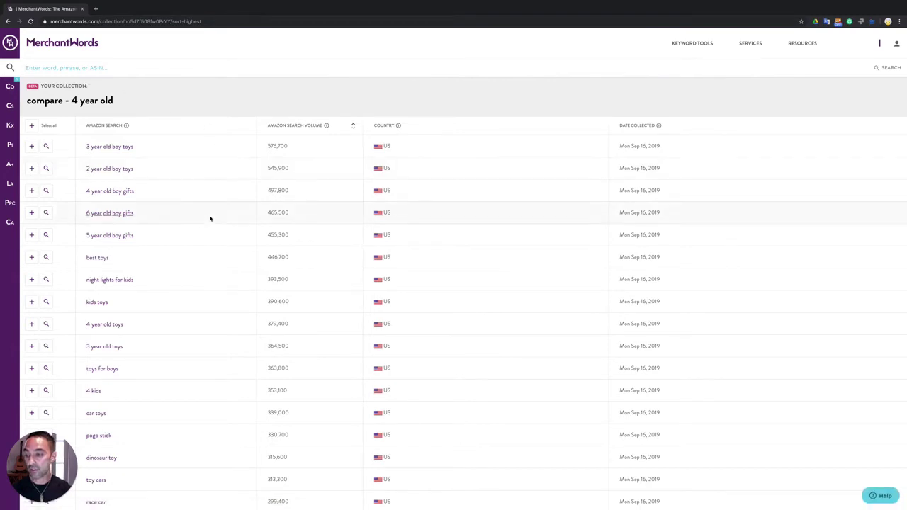
scroll(210, 219, down, 1)
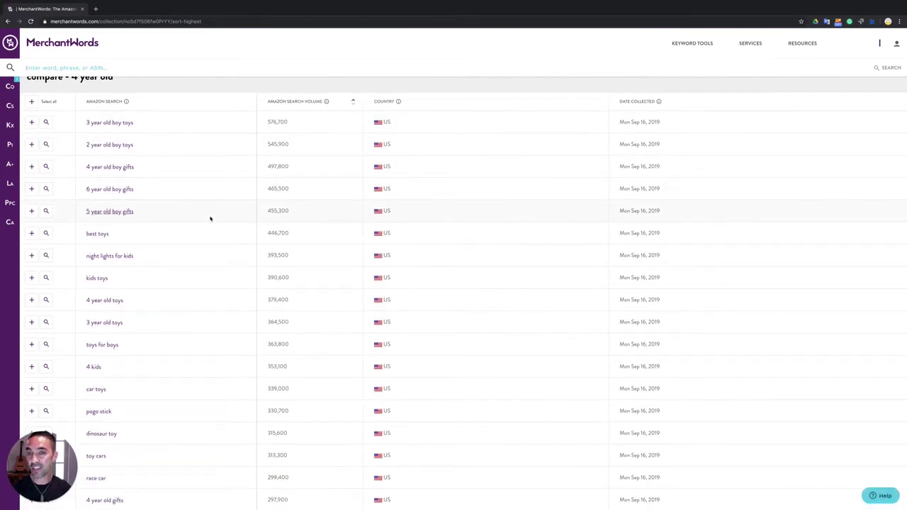
scroll(210, 219, down, 2)
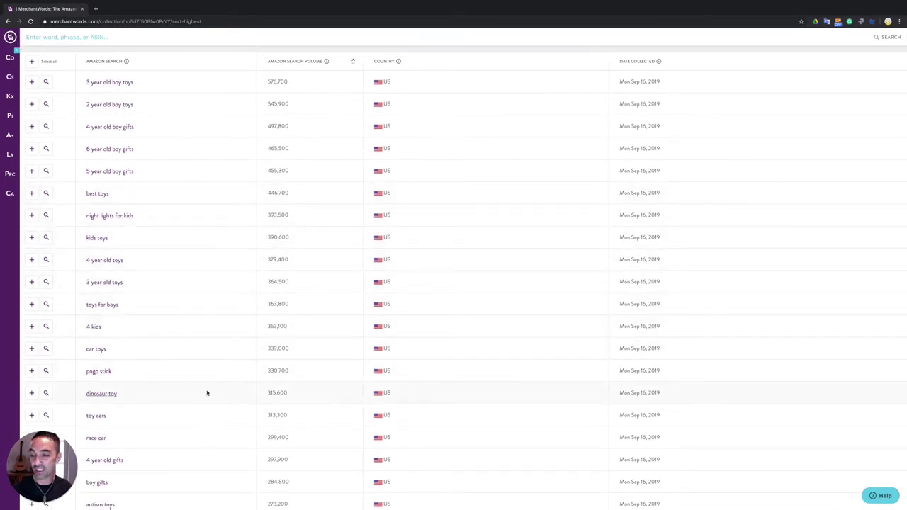
scroll(206, 392, up, 1)
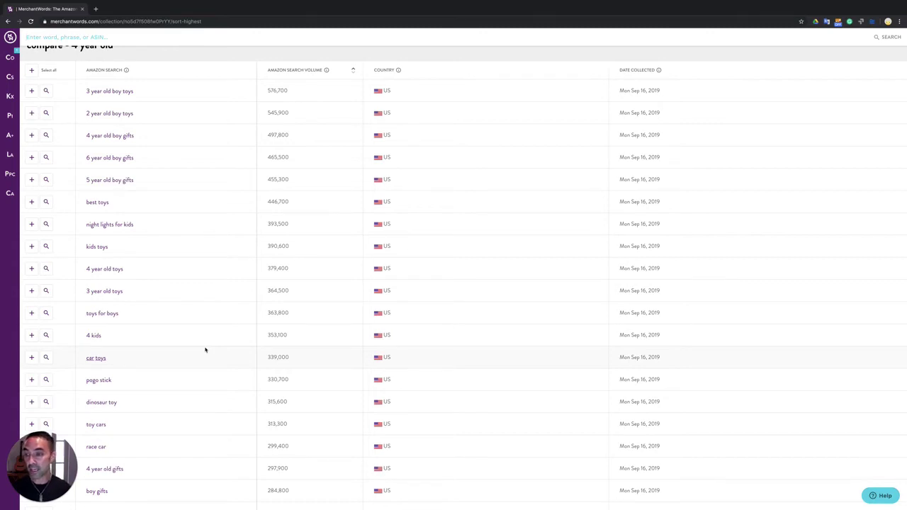
- Delete the keyword "my first" from the "compare - 4 year old" collection
scroll(205, 350, down, 5)
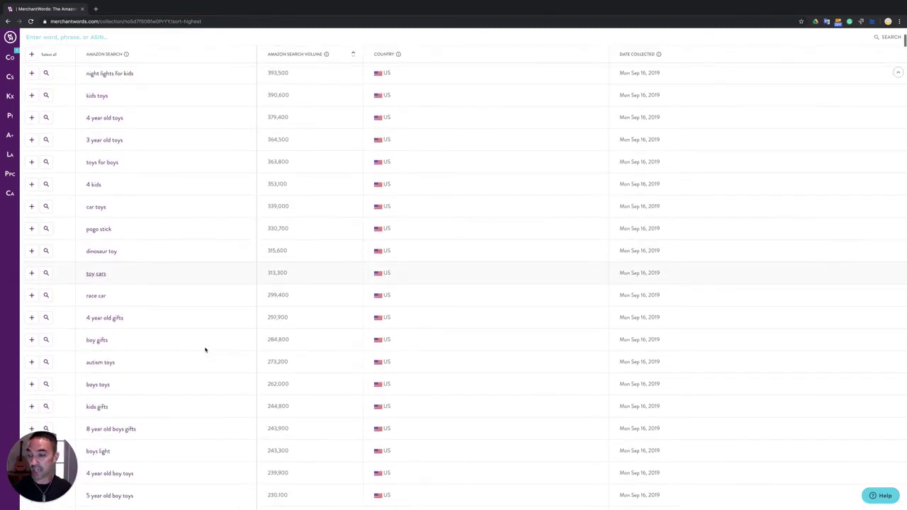
scroll(205, 349, down, 5)
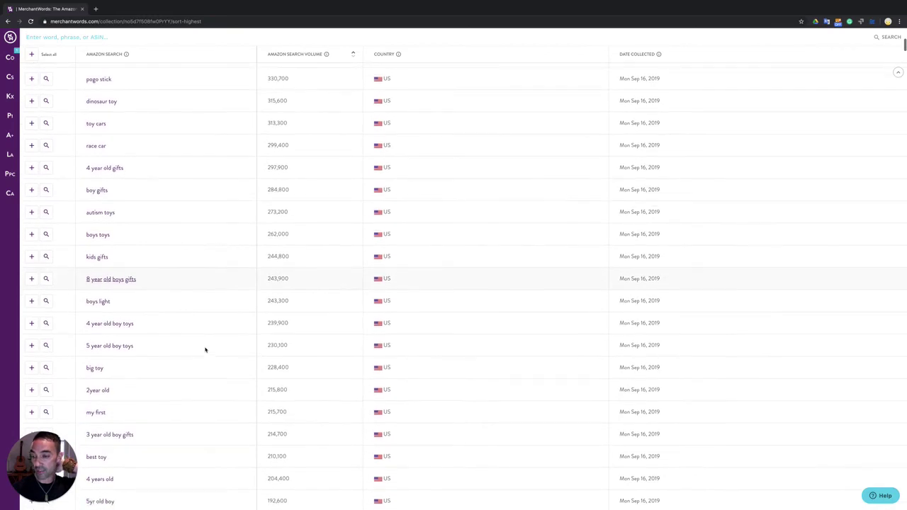
scroll(206, 349, down, 1)
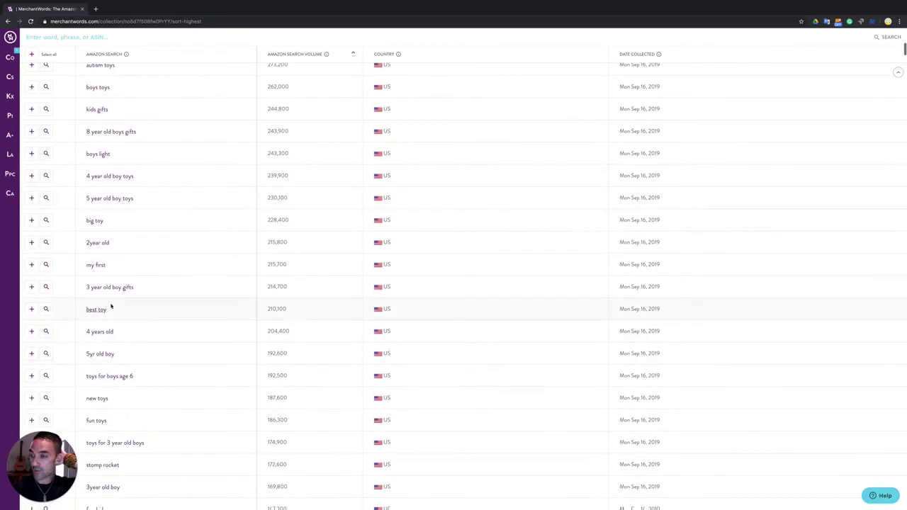
click(32, 265)
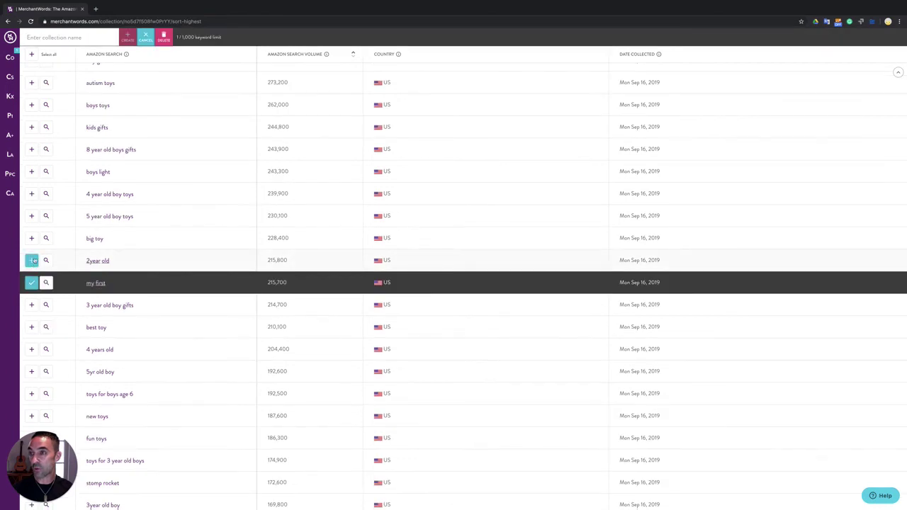
click(165, 39)
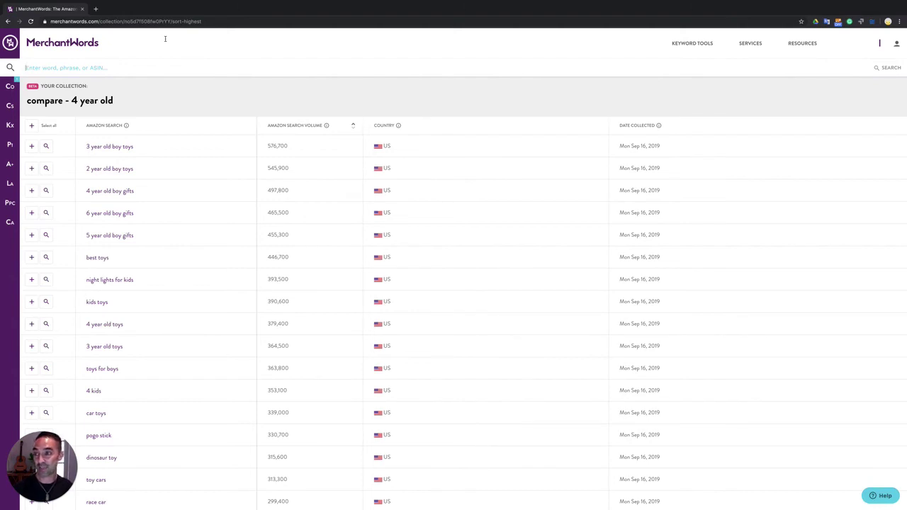
- Show the list of saved collections with its delete option and return to the "compare - 4 year old" keywords
click(6, 87)
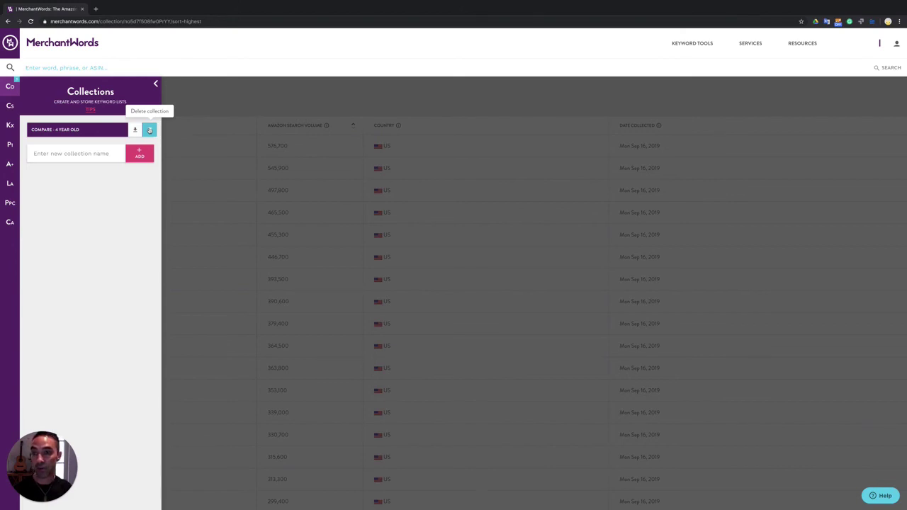
click(287, 128)
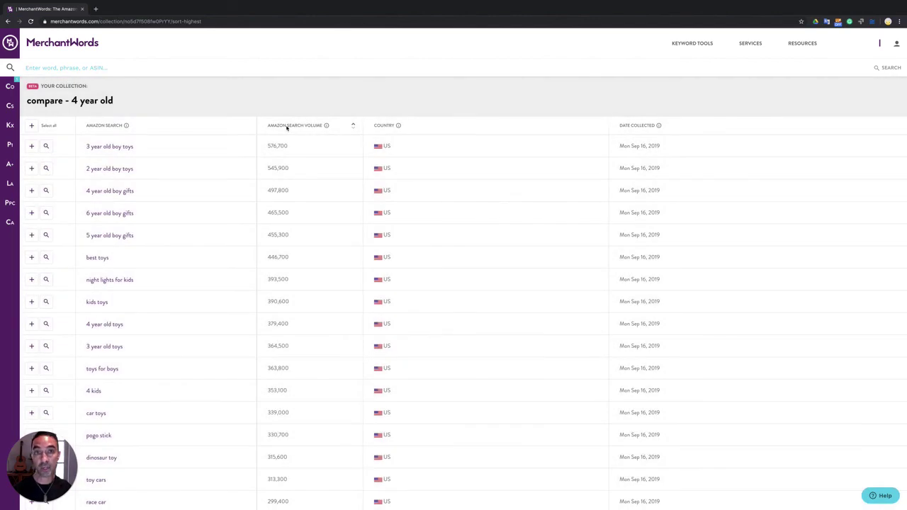